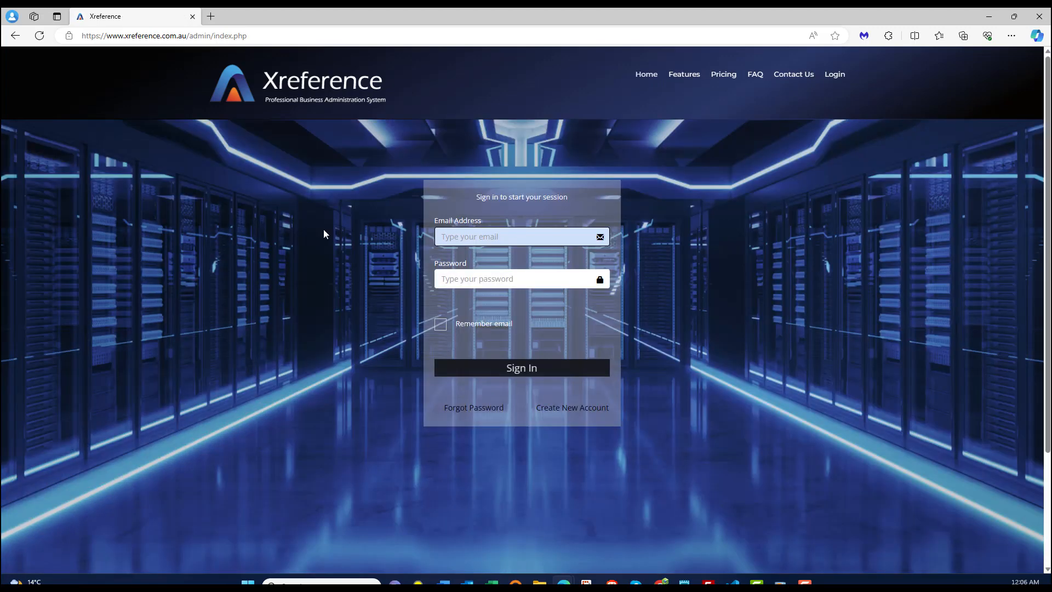
# - Enter the account e-mail address and password on the Xreference sign-in form
pyautogui.press('Tab')
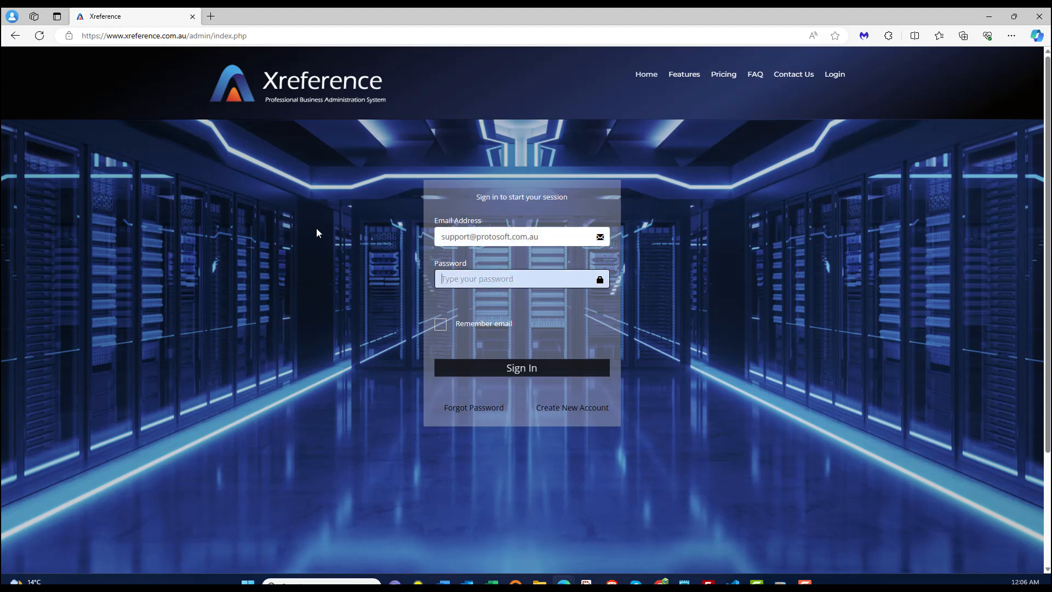
pyautogui.write('••••••••••••')
# - Sign in and open the All Contacts list with its five entries, ready to search
pyautogui.click(453, 370)
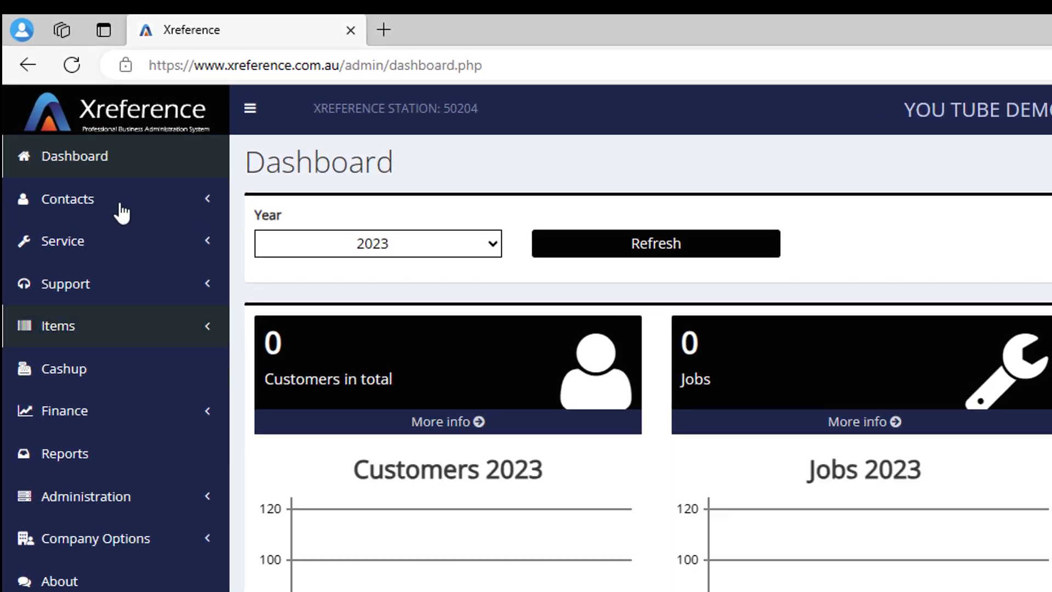
pyautogui.click(122, 212)
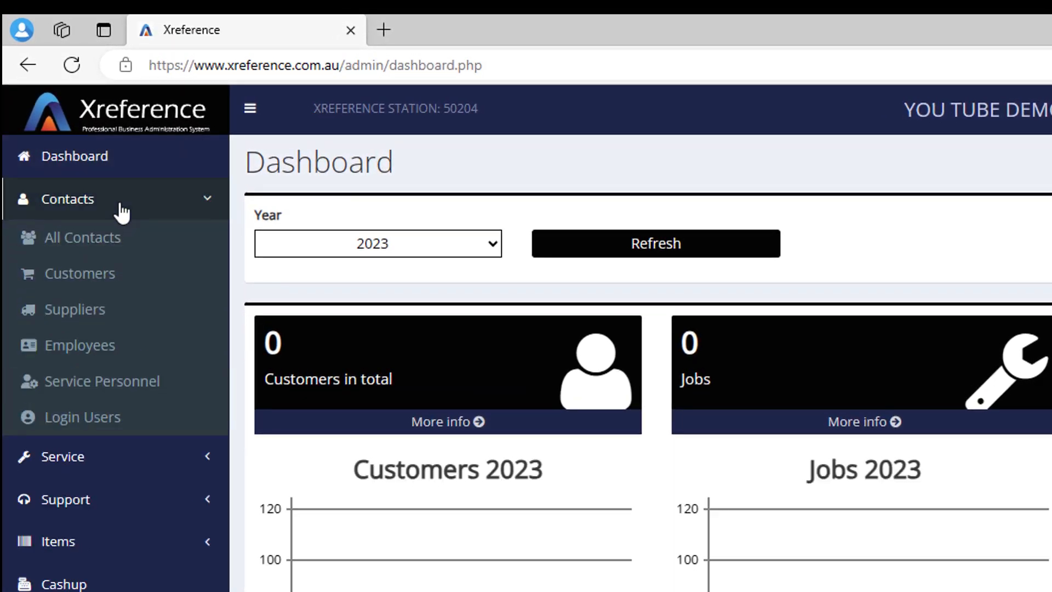
pyautogui.click(99, 247)
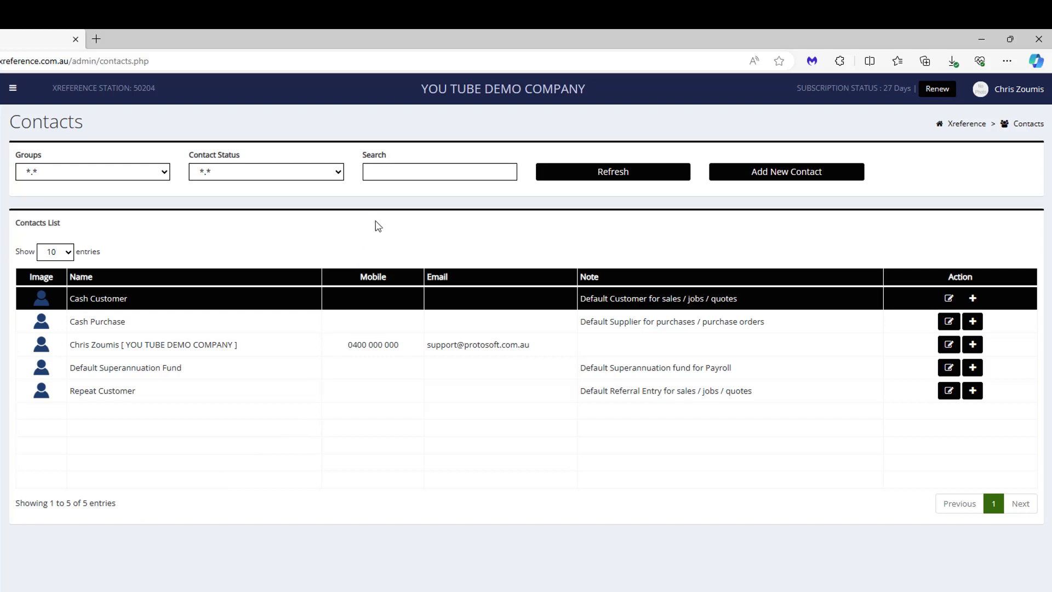
pyautogui.click(413, 174)
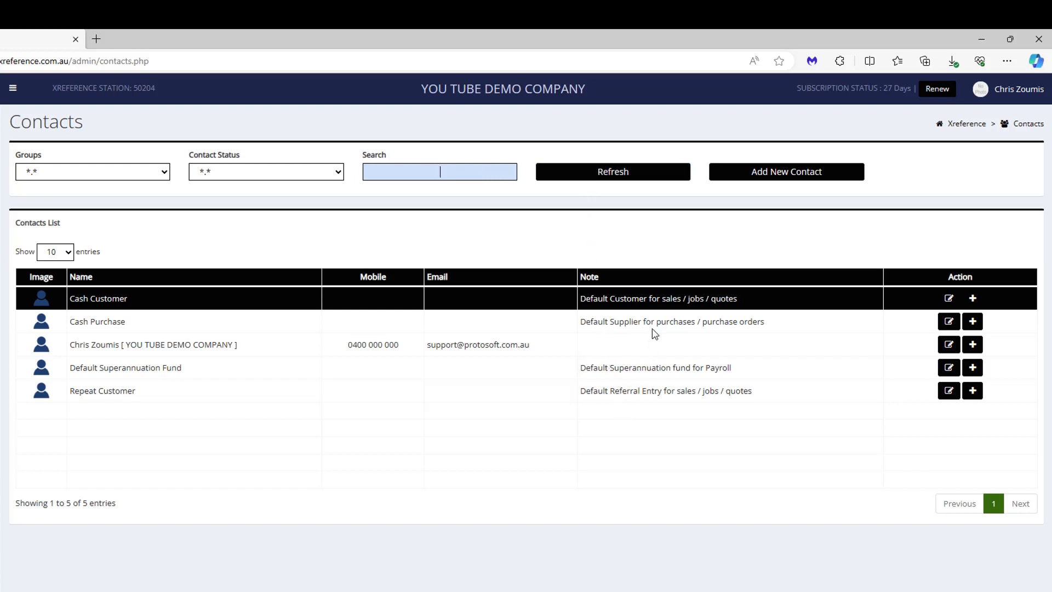
# - Start a new contact and set its contact type to Individual
pyautogui.click(830, 175)
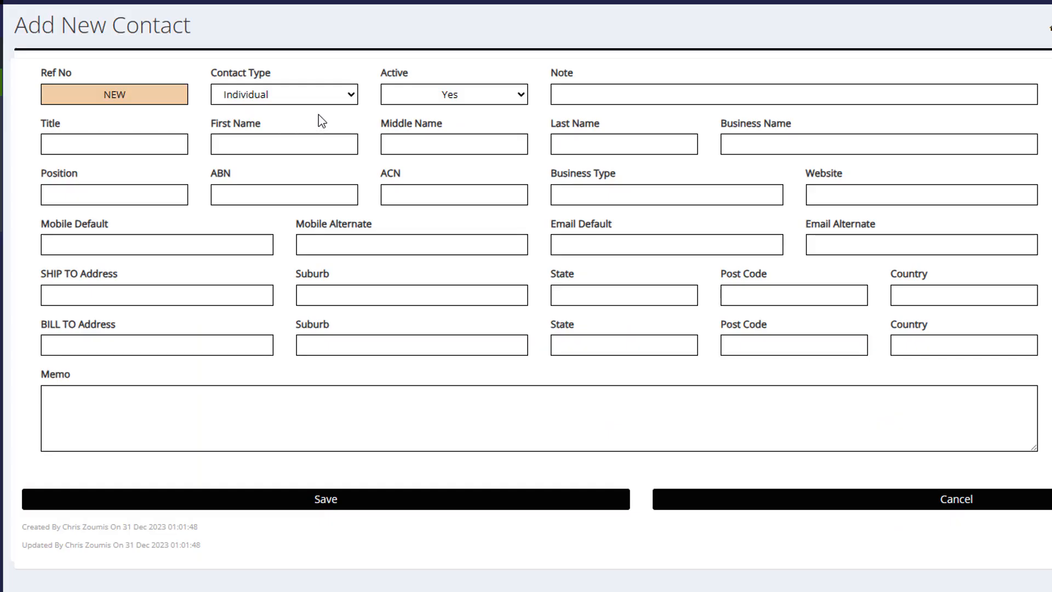
pyautogui.click(332, 101)
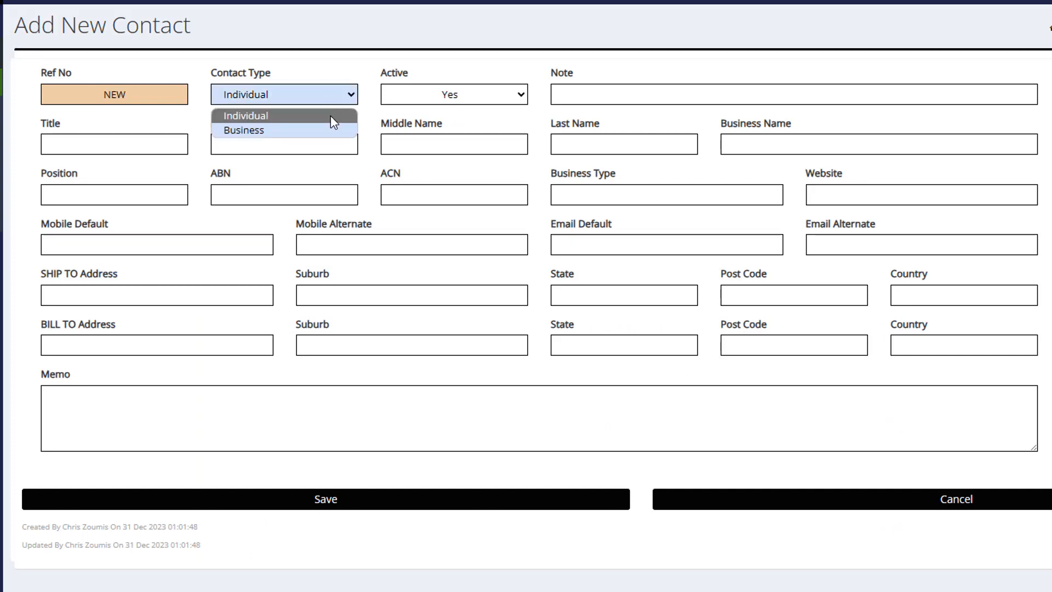
pyautogui.click(334, 131)
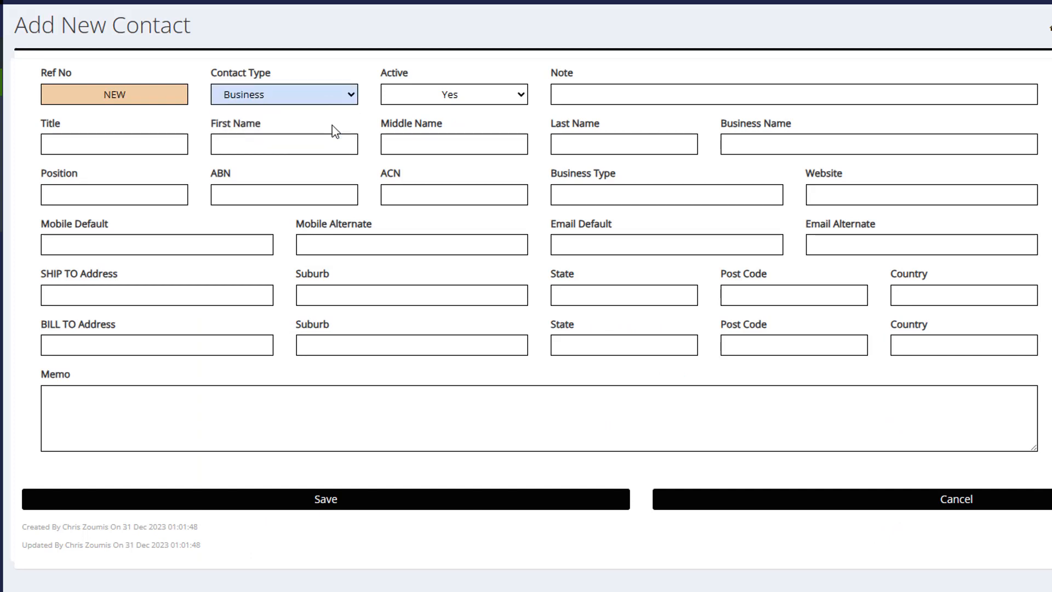
pyautogui.click(747, 147)
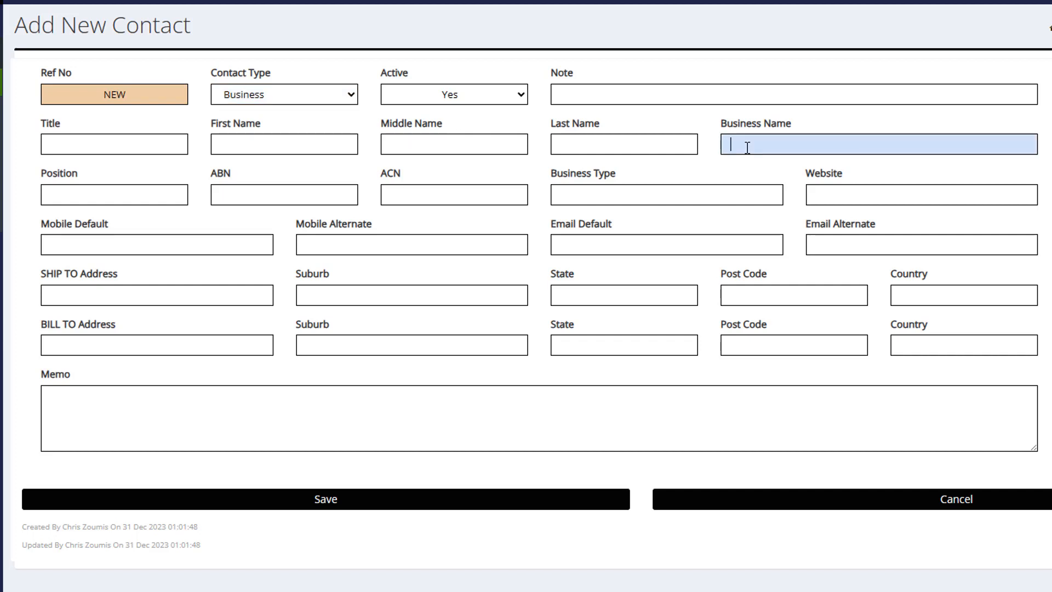
pyautogui.click(340, 102)
pyautogui.click(335, 114)
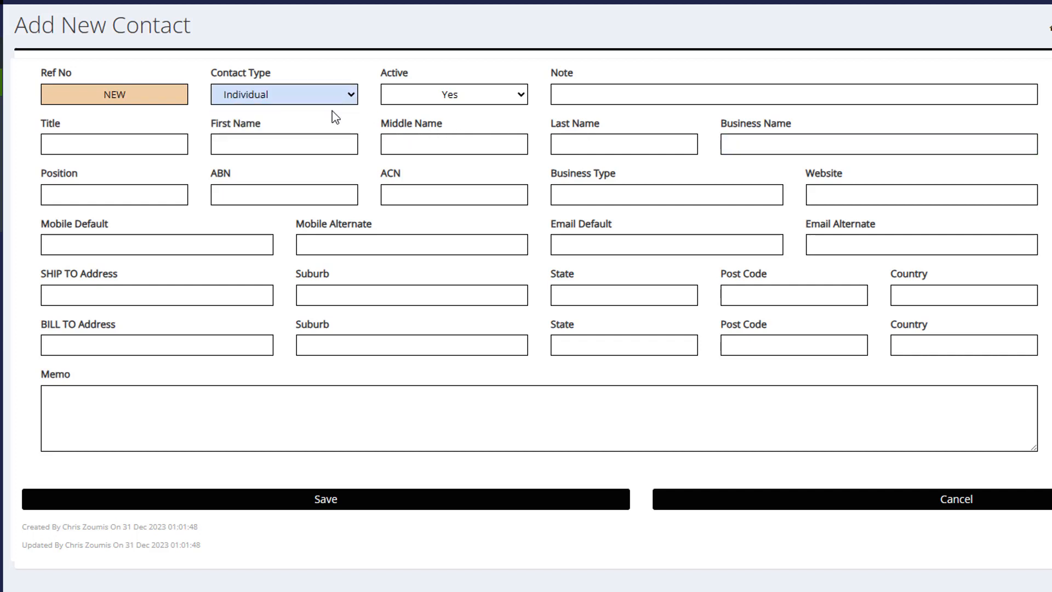
pyautogui.click(597, 144)
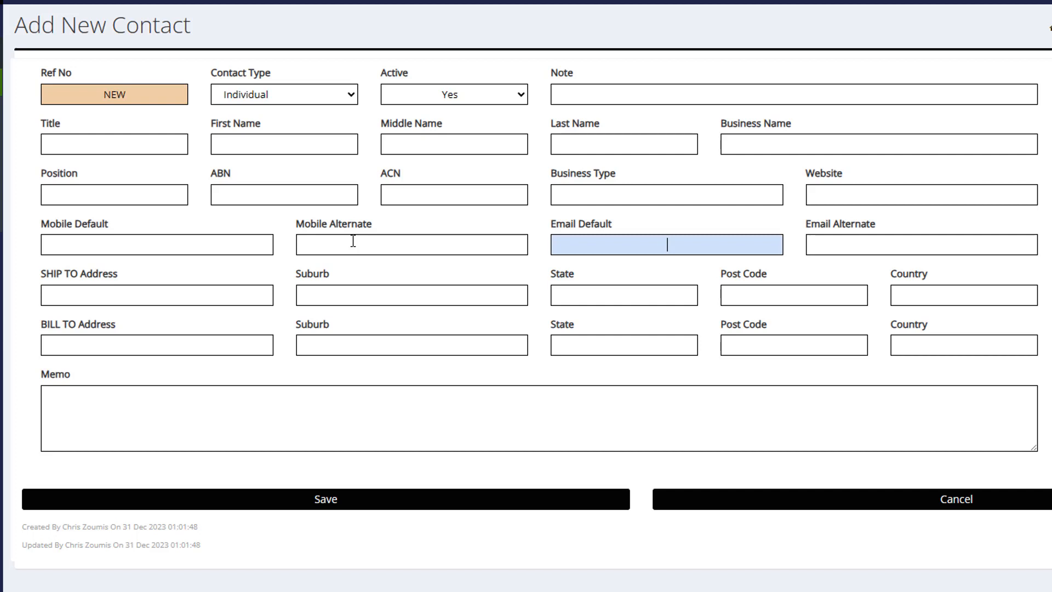
# - Fill in the contact's default mobile number and e-mail address
pyautogui.click(353, 241)
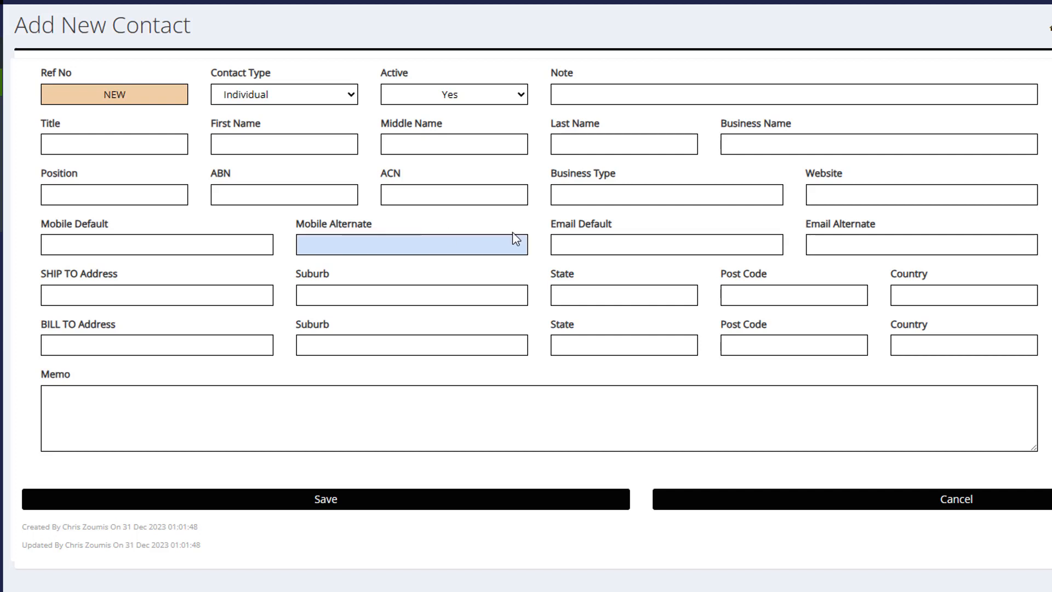
pyautogui.click(858, 244)
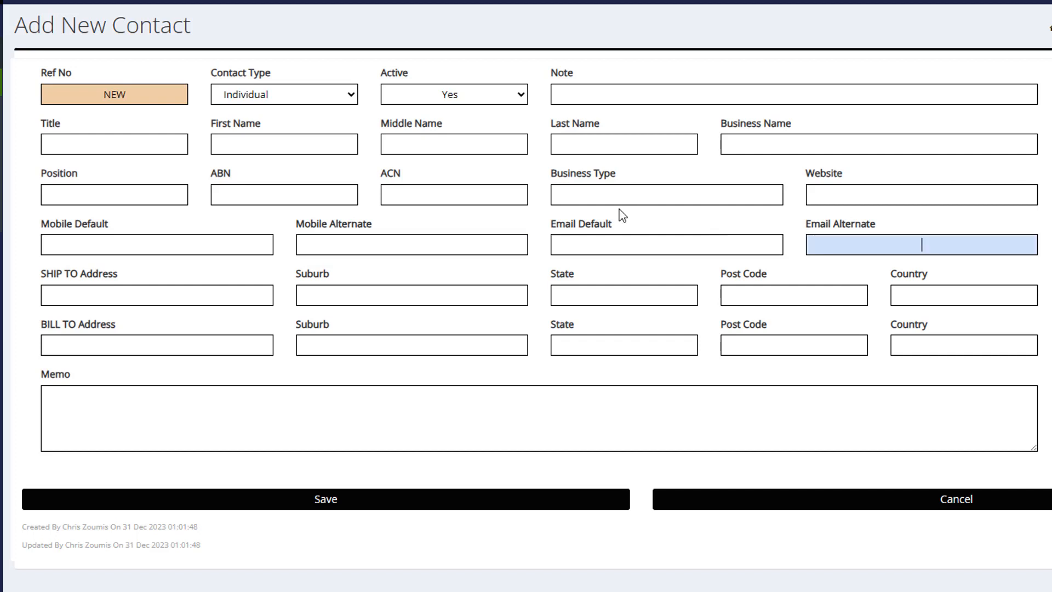
pyautogui.click(89, 241)
pyautogui.write('0400 000 000')
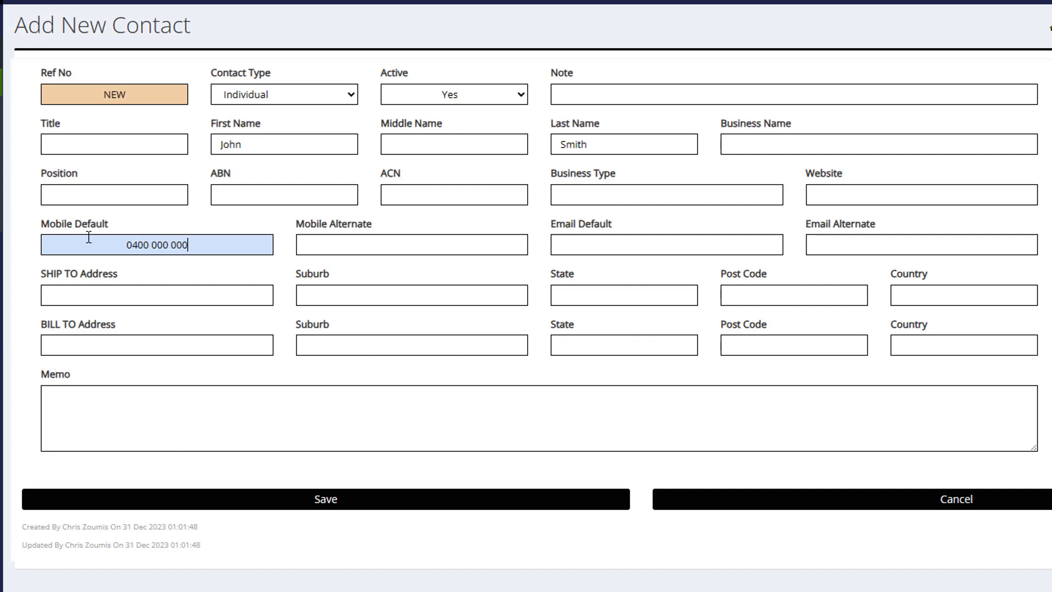
pyautogui.press('Tab')
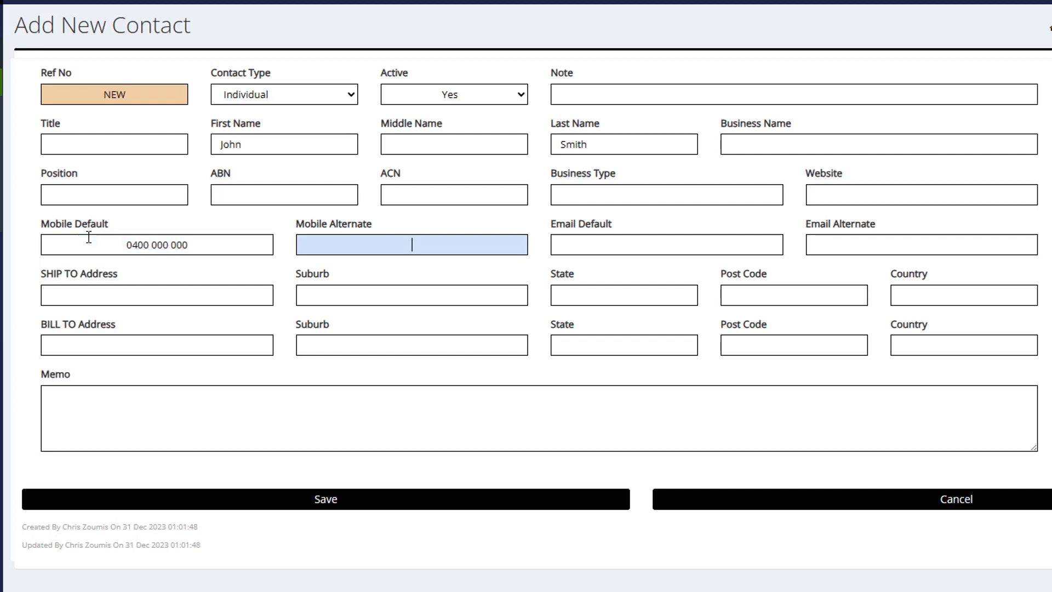
pyautogui.press('Tab')
pyautogui.write('john@smith.com')
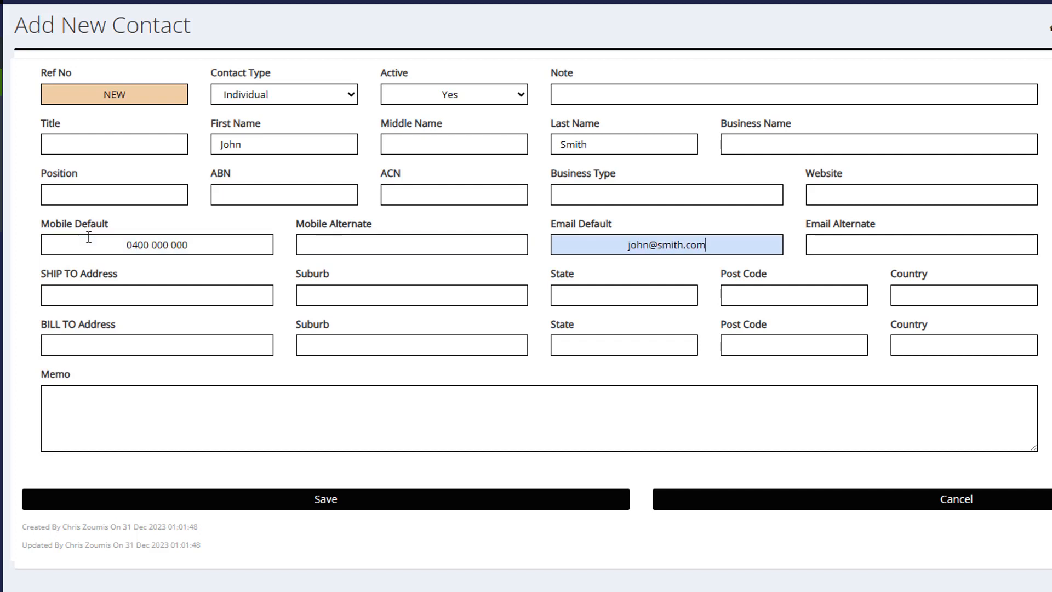
# - Enter the ship-to street, suburb, state, post code and country (Australia)
pyautogui.click(73, 296)
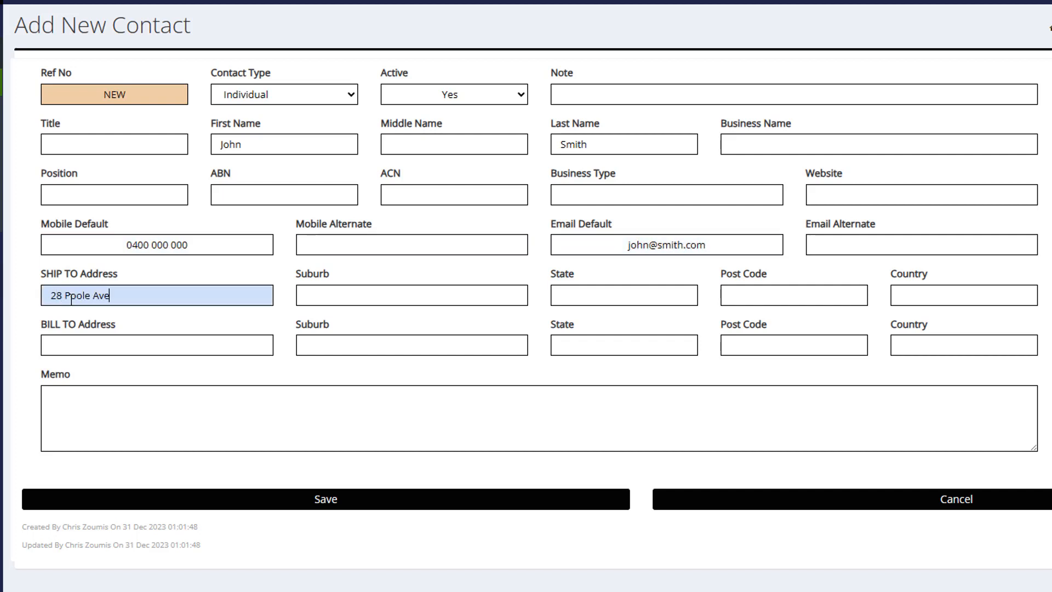
pyautogui.press('Tab')
pyautogui.write('WOODVILLE SOUTH')
pyautogui.press('Tab')
pyautogui.write('SA')
pyautogui.press('Tab')
pyautogui.write('5011')
pyautogui.press('Tab')
pyautogui.write('Australia')
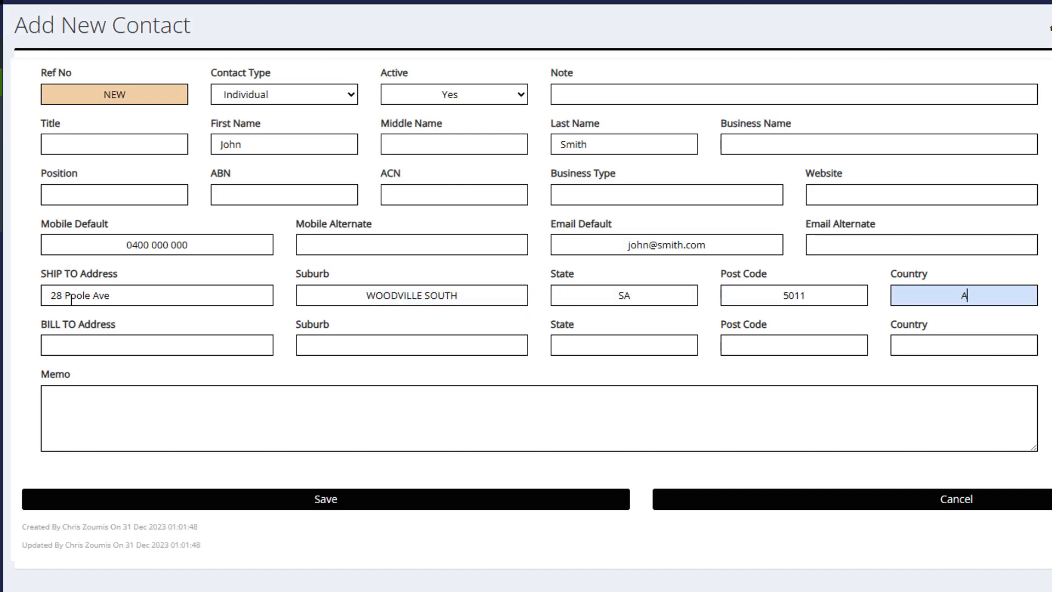
# - Copy the ship-to street address and suburb into the bill-to fields
pyautogui.moveTo(111, 298); pyautogui.dragTo(54, 299)
pyautogui.click(53, 345)
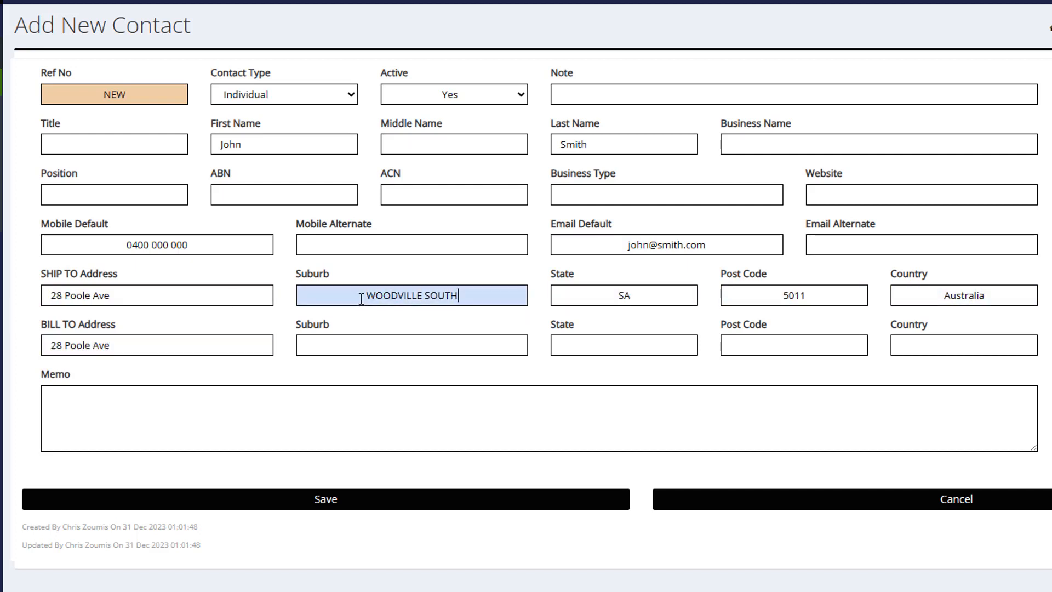
pyautogui.moveTo(356, 296); pyautogui.dragTo(459, 296)
pyautogui.click(423, 345)
pyautogui.write('WOODVILLE SOUTH')
# - Complete the bill-to state, post code and country to match the ship-to address
pyautogui.click(627, 345)
pyautogui.write('SA')
pyautogui.click(758, 345)
pyautogui.write('5011')
pyautogui.press('Tab')
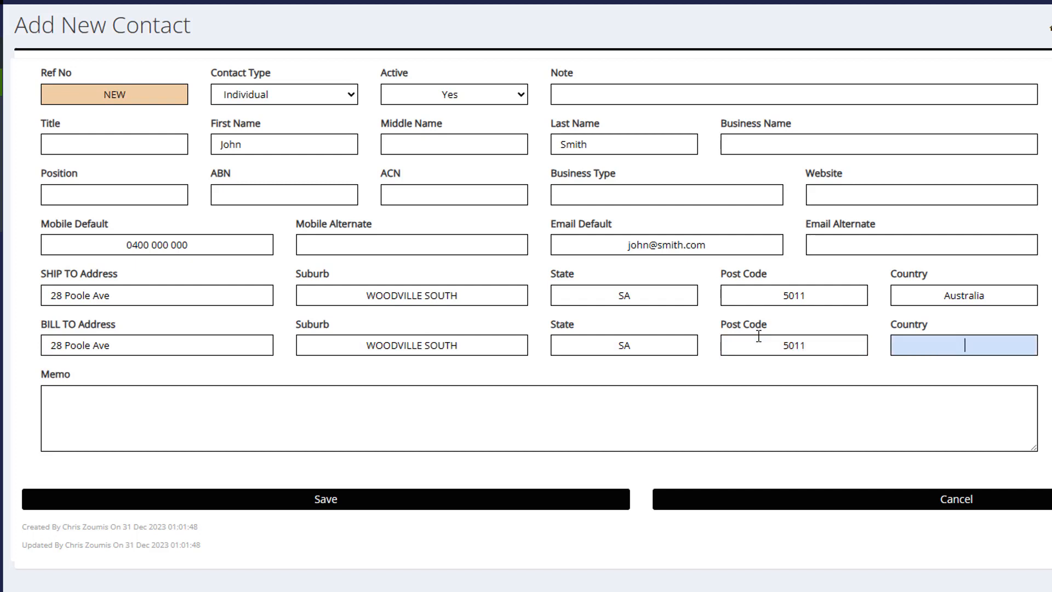
pyautogui.write('A')
pyautogui.press('BackSpace')
pyautogui.moveTo(990, 299); pyautogui.dragTo(939, 304)
pyautogui.hotkey('ctrl', 'c')
pyautogui.click(940, 346)
pyautogui.hotkey('ctrl', 'v')
pyautogui.click(397, 505)
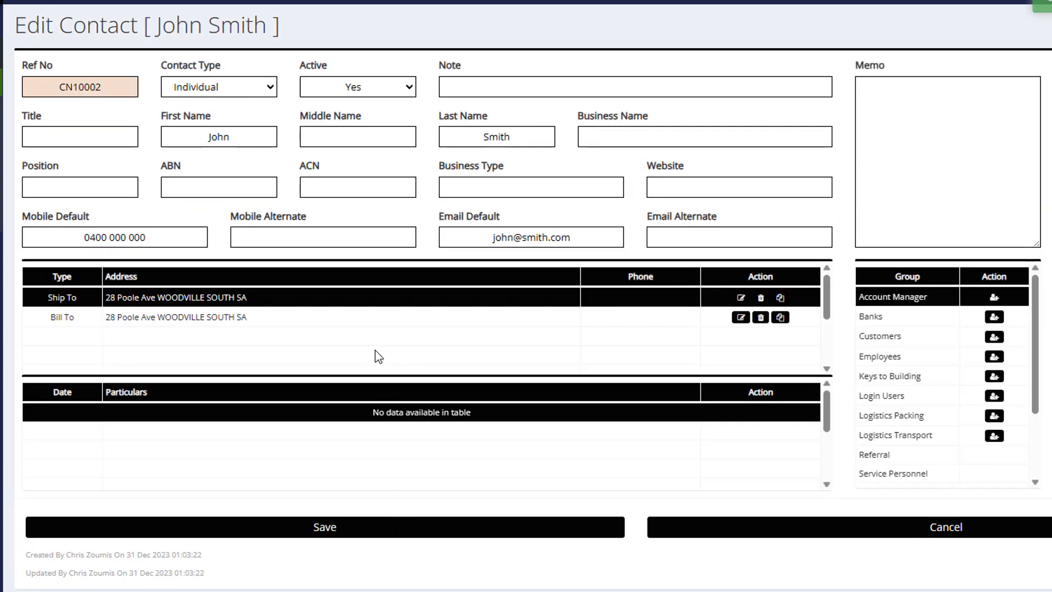
pyautogui.click(383, 322)
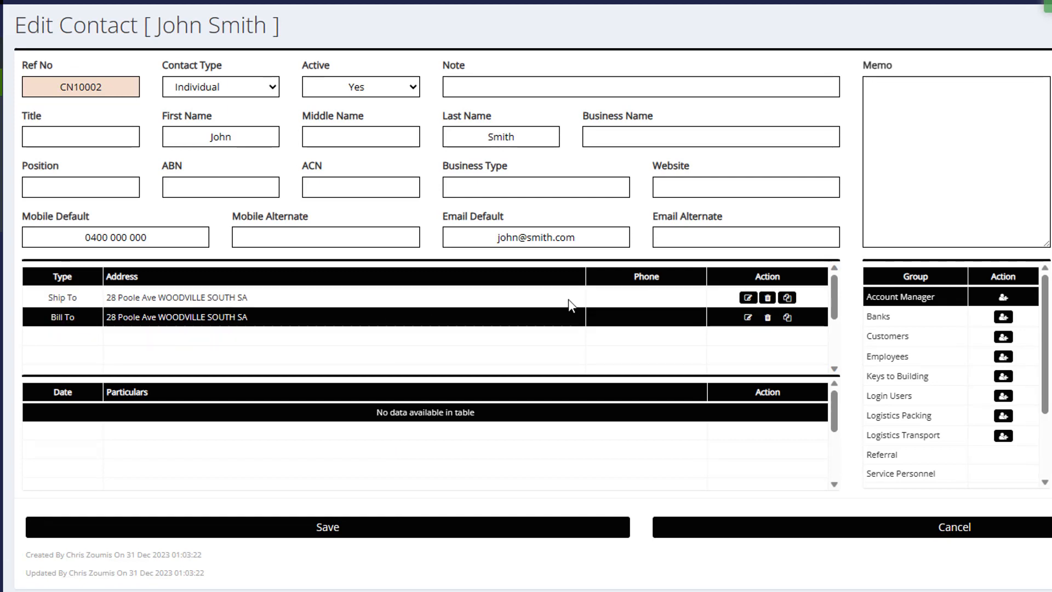
pyautogui.click(631, 300)
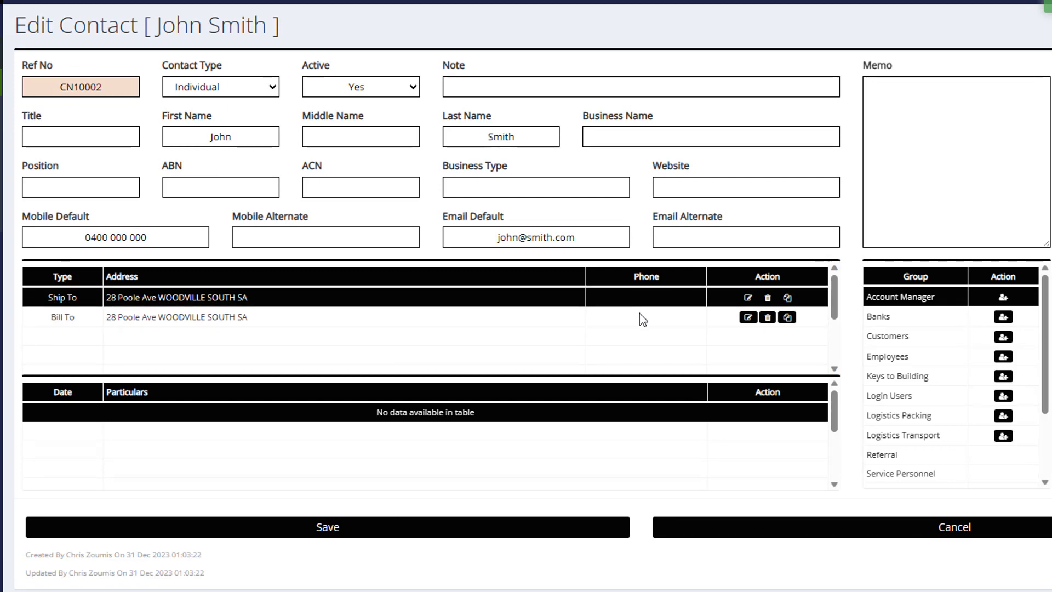
pyautogui.click(639, 314)
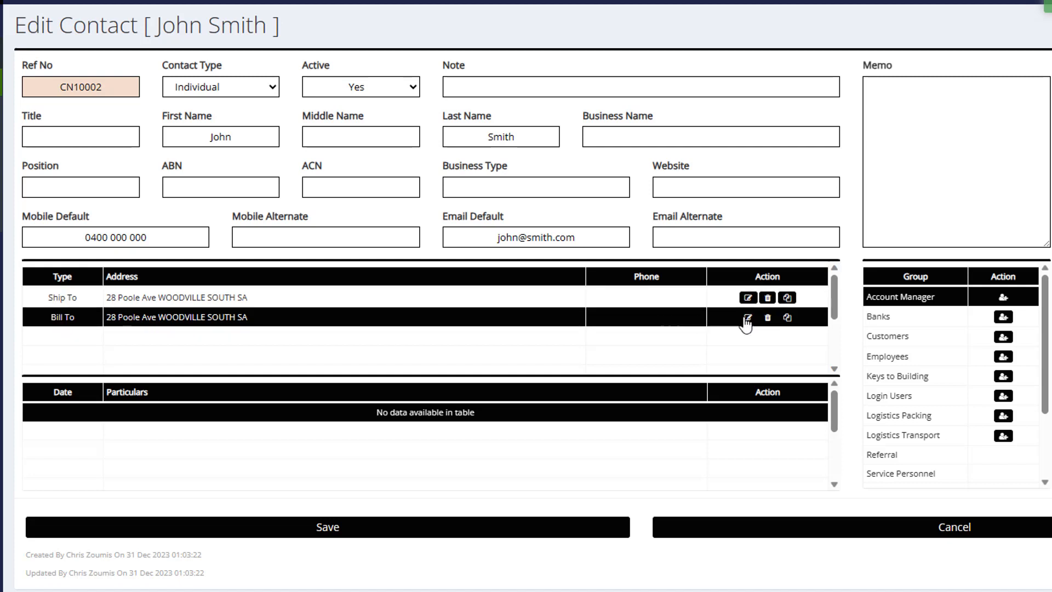
# - Save a duplicate Bill To address: contact as recipient, prefix Attn:, contact Accounts, Individual label
pyautogui.click(787, 317)
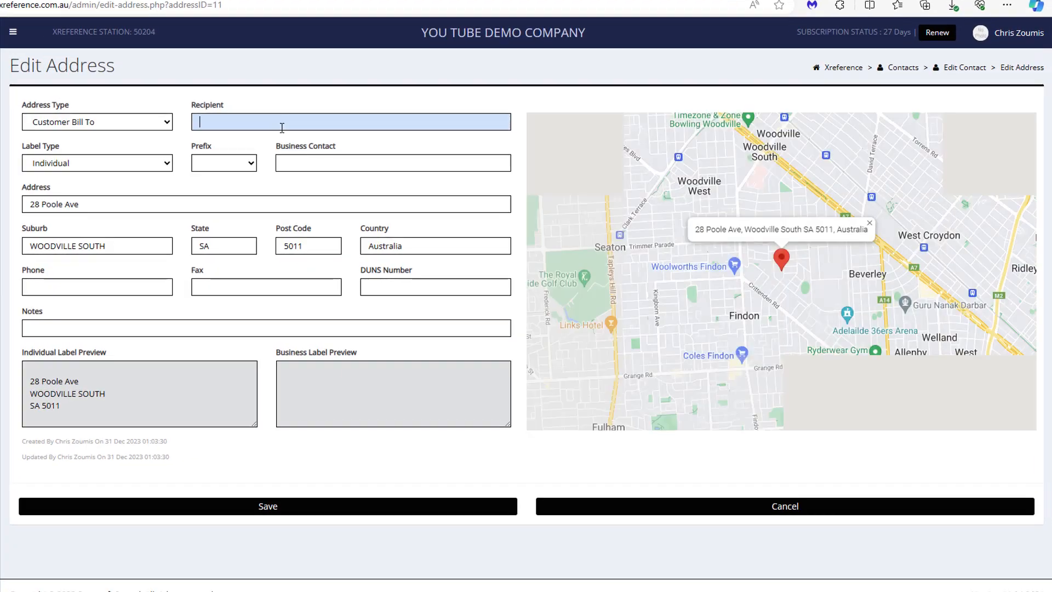
pyautogui.write('John Smith')
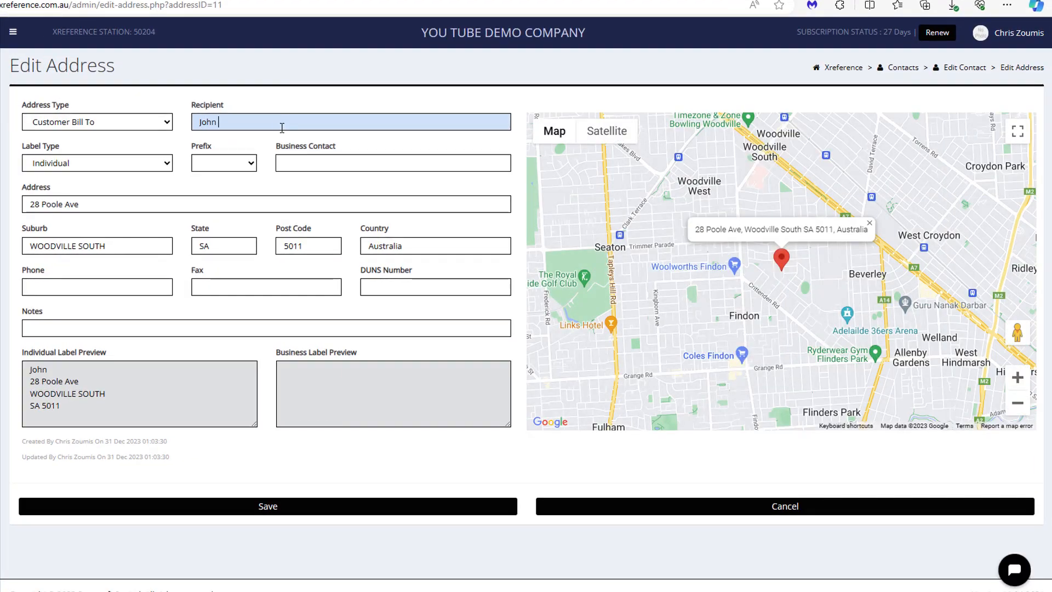
pyautogui.click(250, 164)
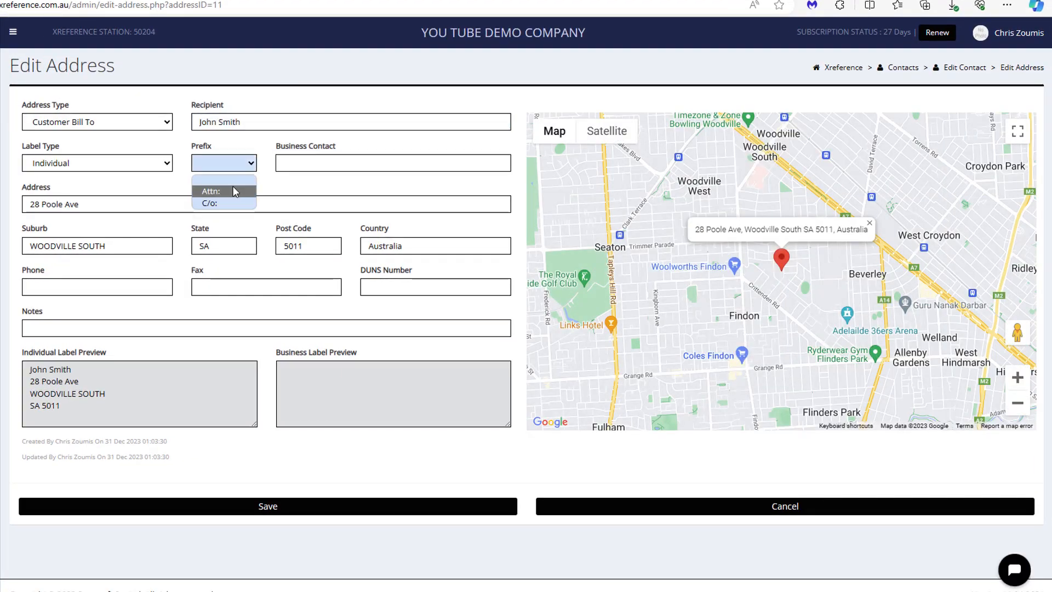
pyautogui.click(213, 190)
pyautogui.click(330, 164)
pyautogui.write('Accounts')
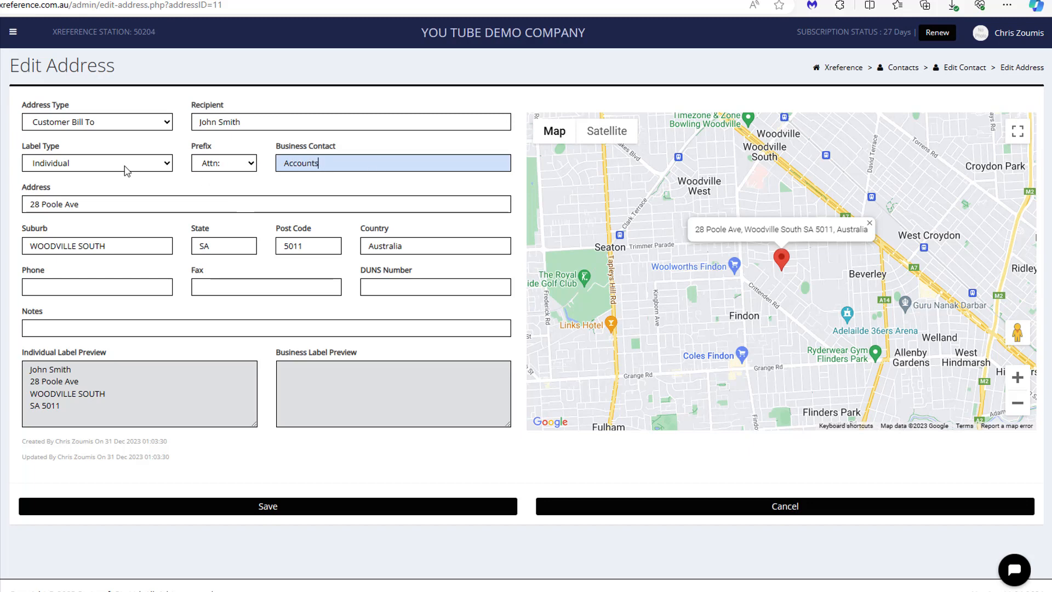
pyautogui.click(126, 170)
pyautogui.click(119, 193)
pyautogui.click(137, 164)
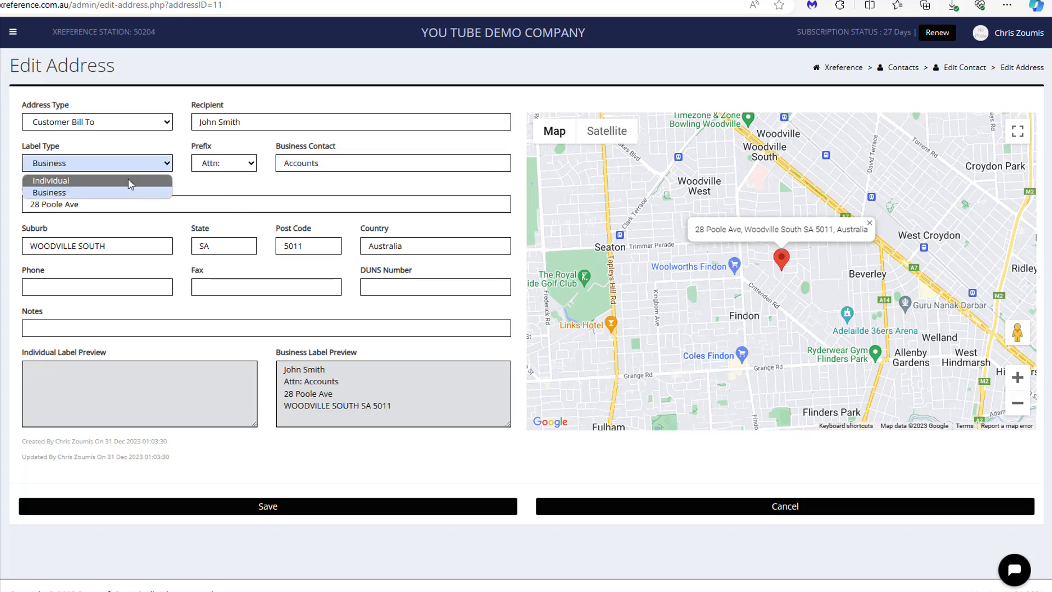
pyautogui.click(131, 182)
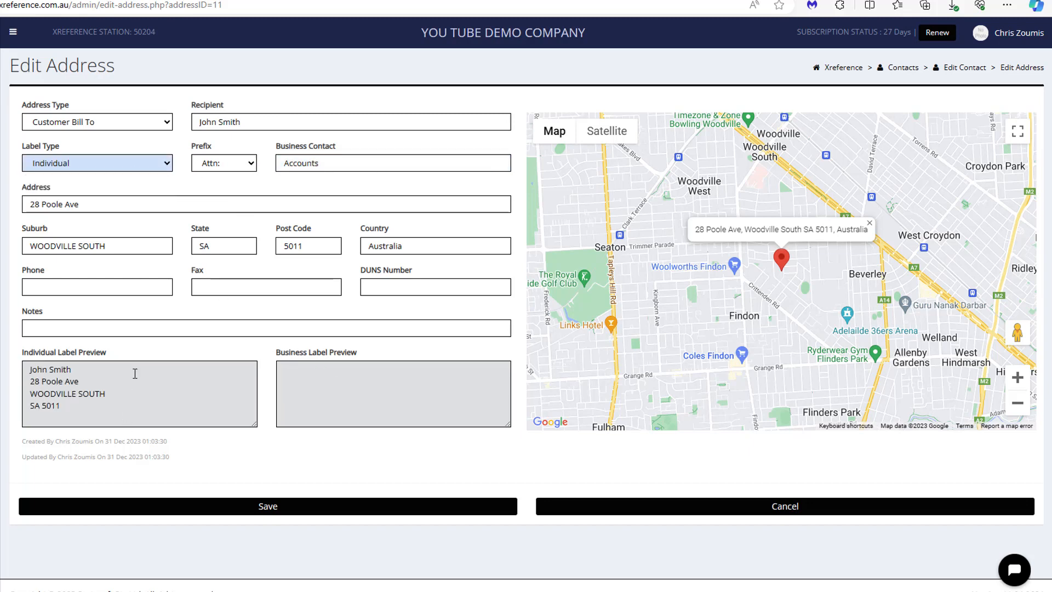
pyautogui.click(321, 511)
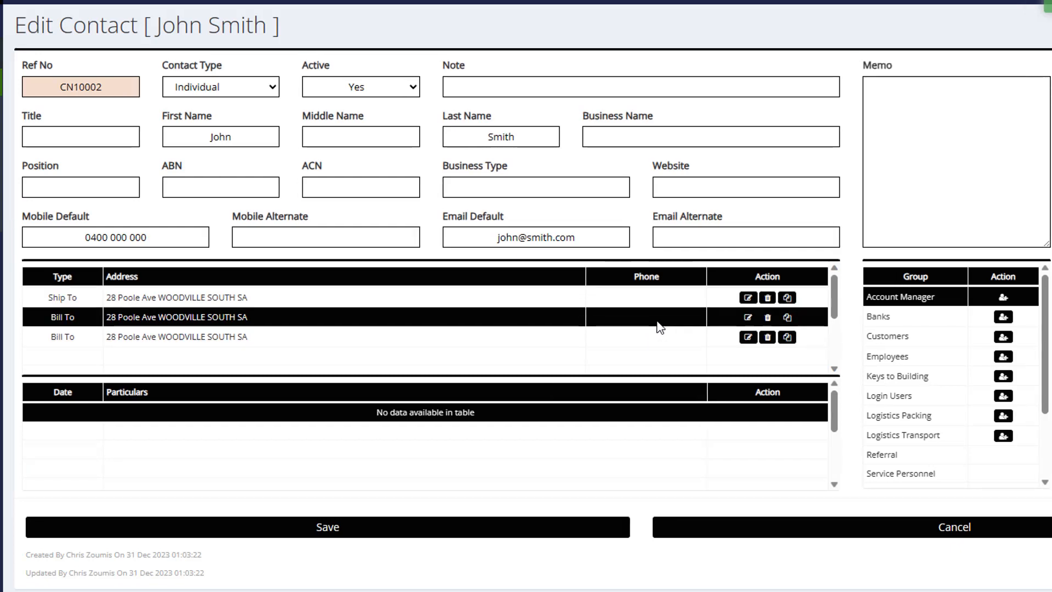
# - Delete the extra Bill To address and start adding the contact to the Customers group
pyautogui.click(768, 317)
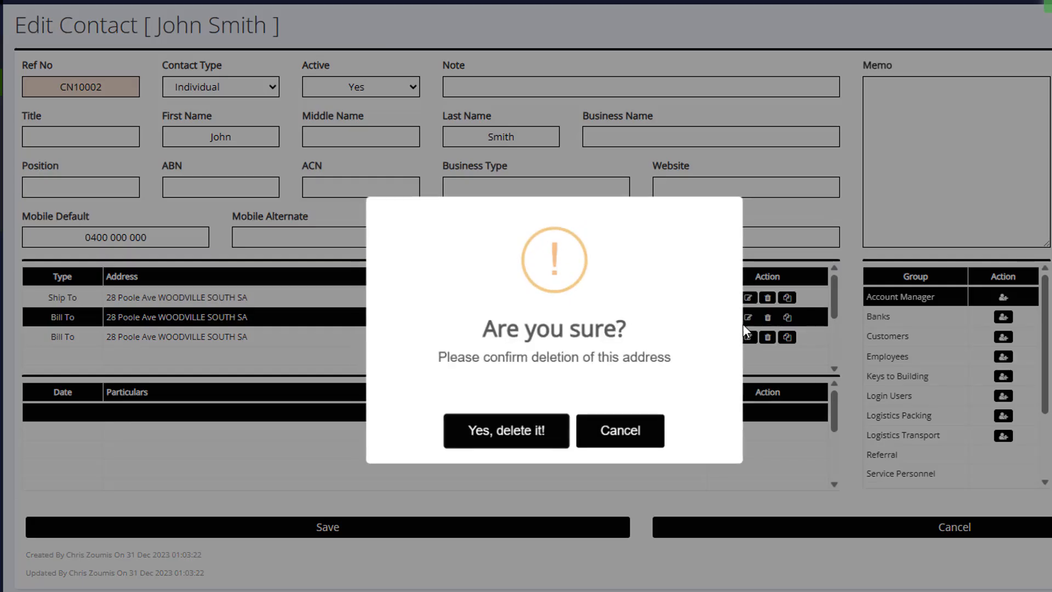
pyautogui.click(543, 438)
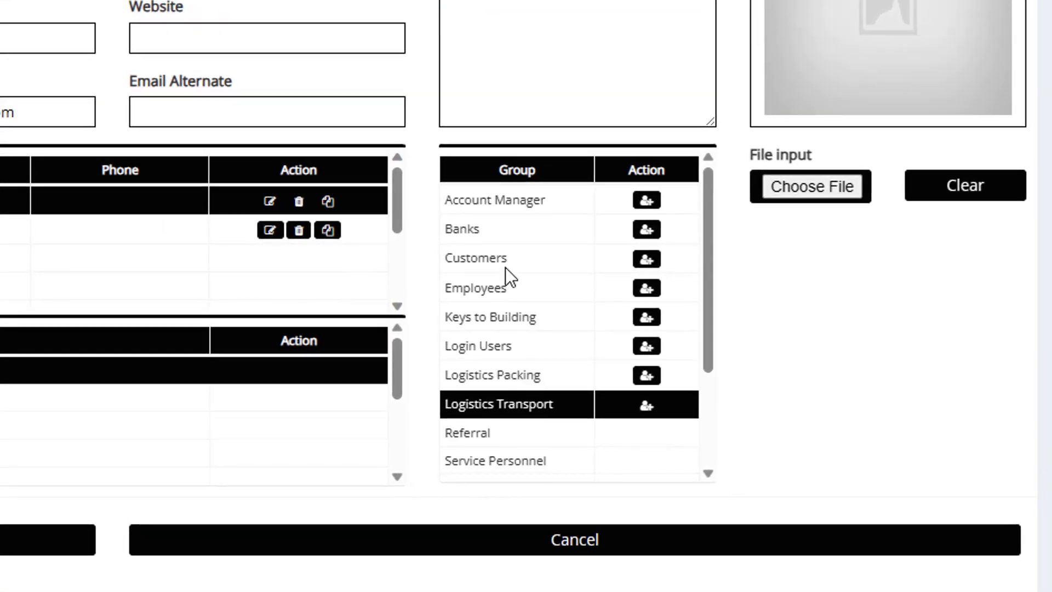
pyautogui.click(648, 260)
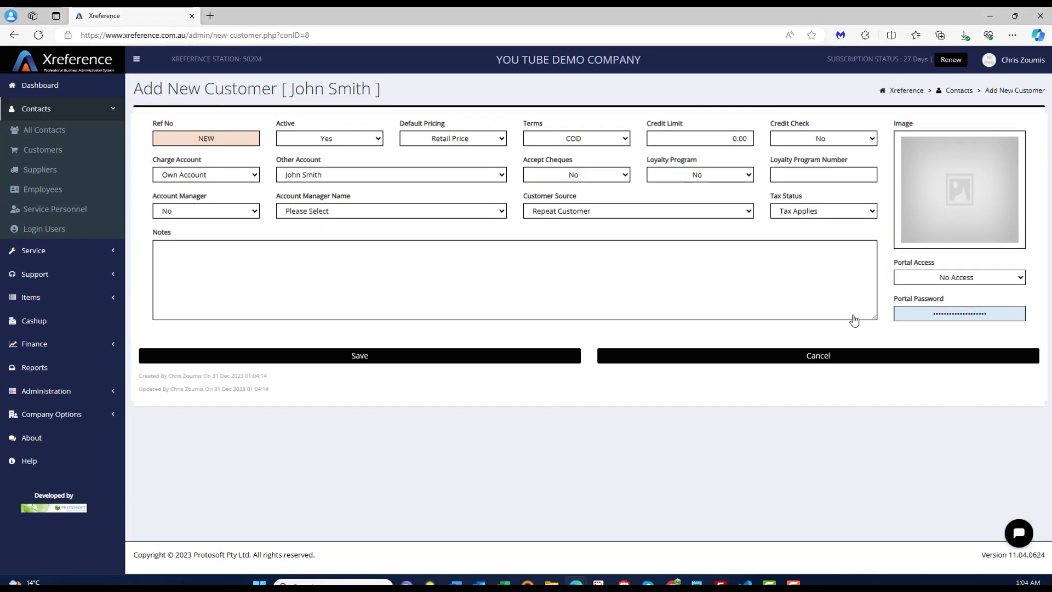
# - Save the customer details and log an event about a coffee meeting on new marketing strategy
pyautogui.click(459, 353)
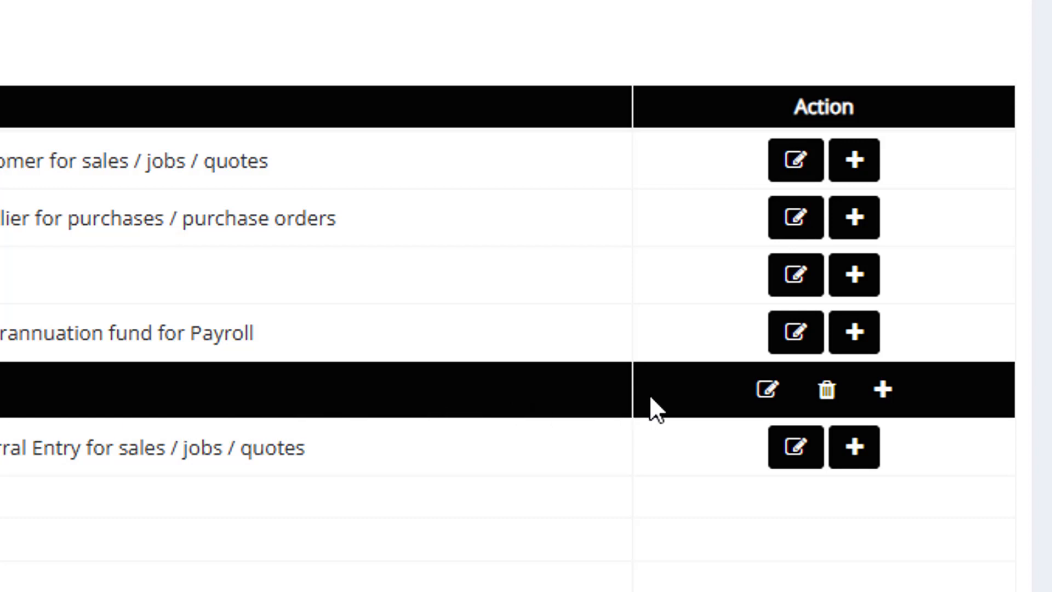
pyautogui.click(880, 400)
pyautogui.click(364, 225)
pyautogui.write('Had coffee')
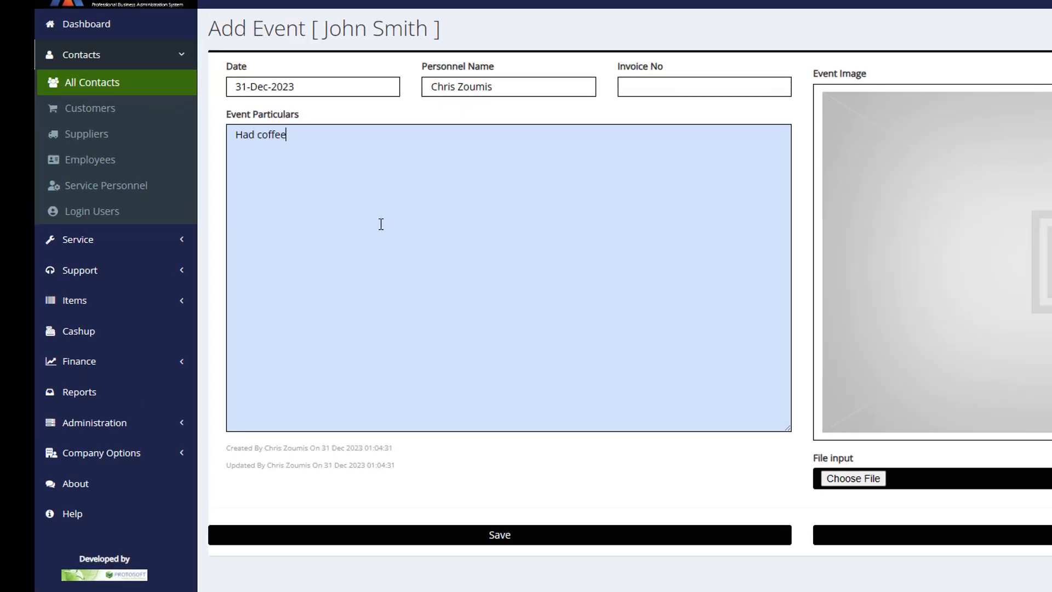
pyautogui.write(' with Rob and discussed new marketing strategyt')
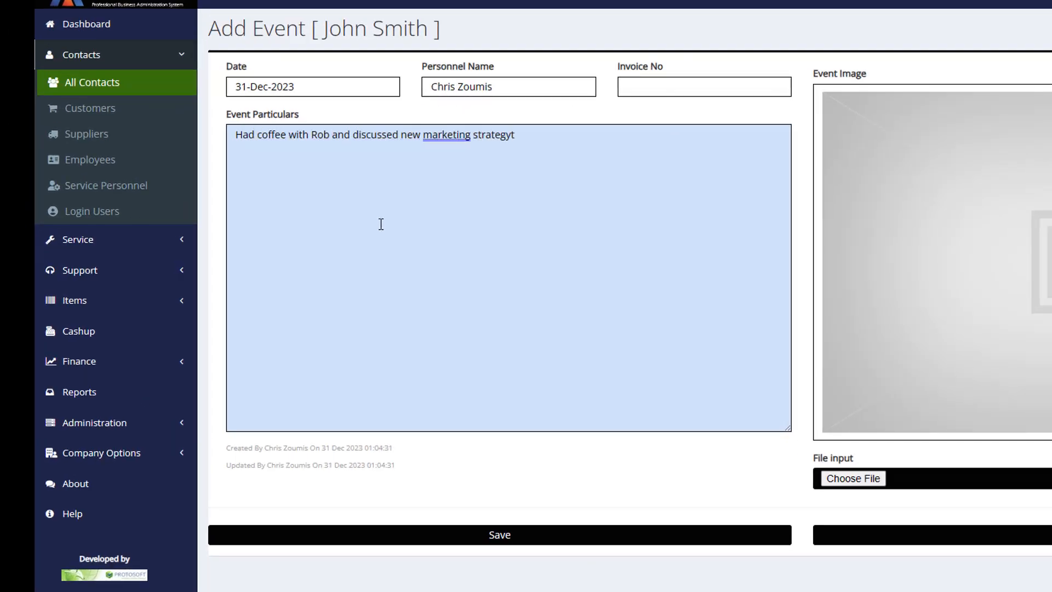
pyautogui.click(528, 536)
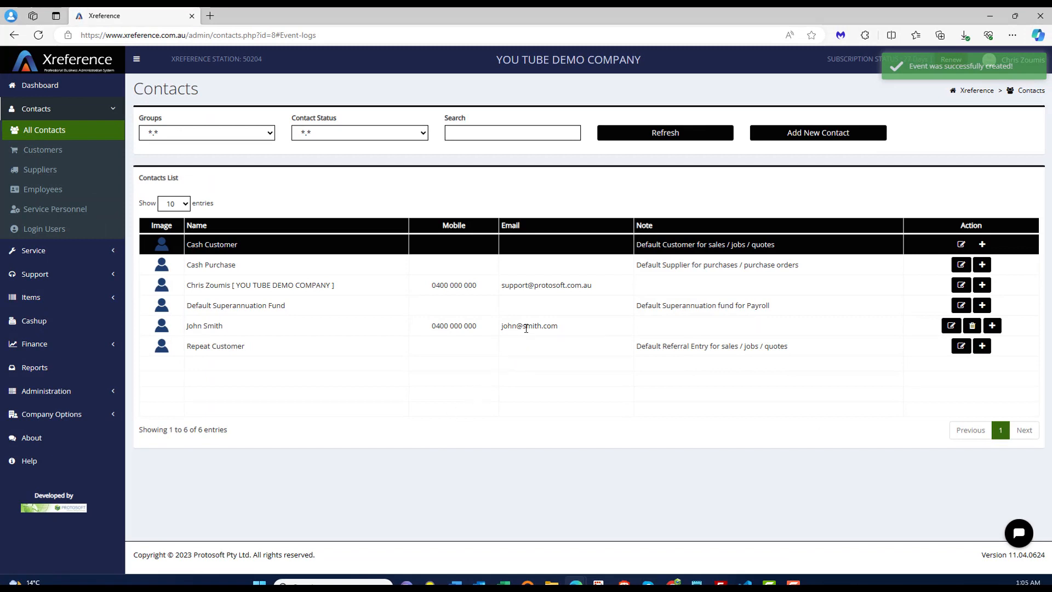
pyautogui.click(952, 326)
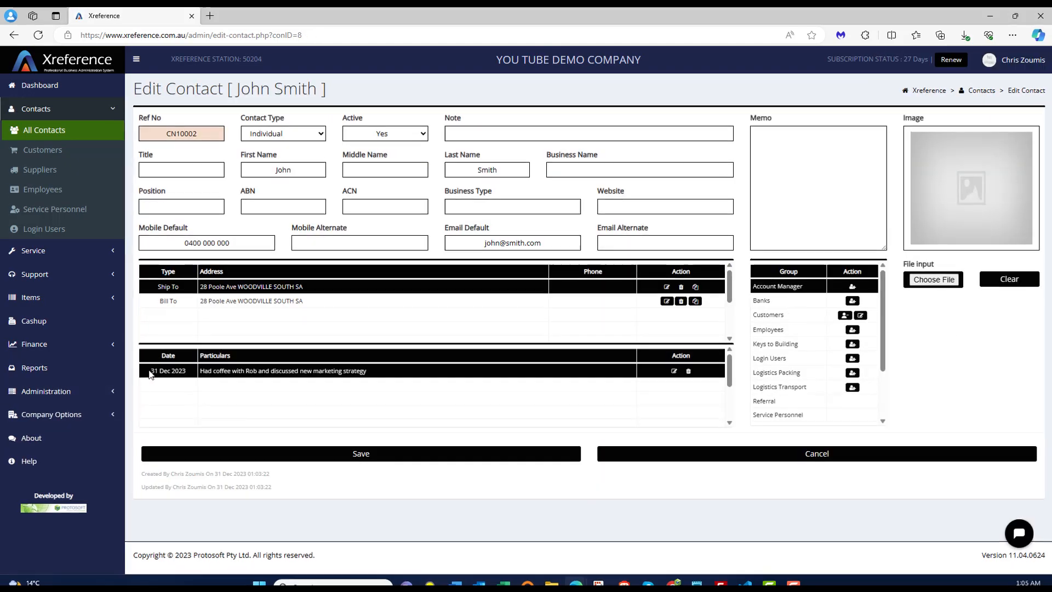
# - Check the 31 Dec 2023 coffee-meeting event entry and save the contact record
pyautogui.moveTo(150, 373); pyautogui.dragTo(379, 379)
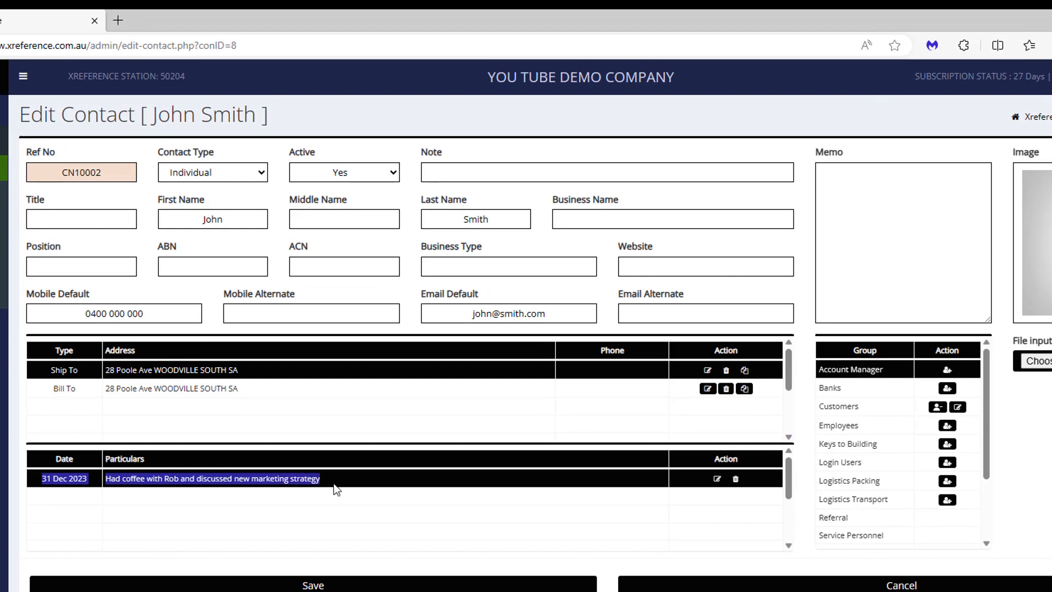
pyautogui.click(433, 511)
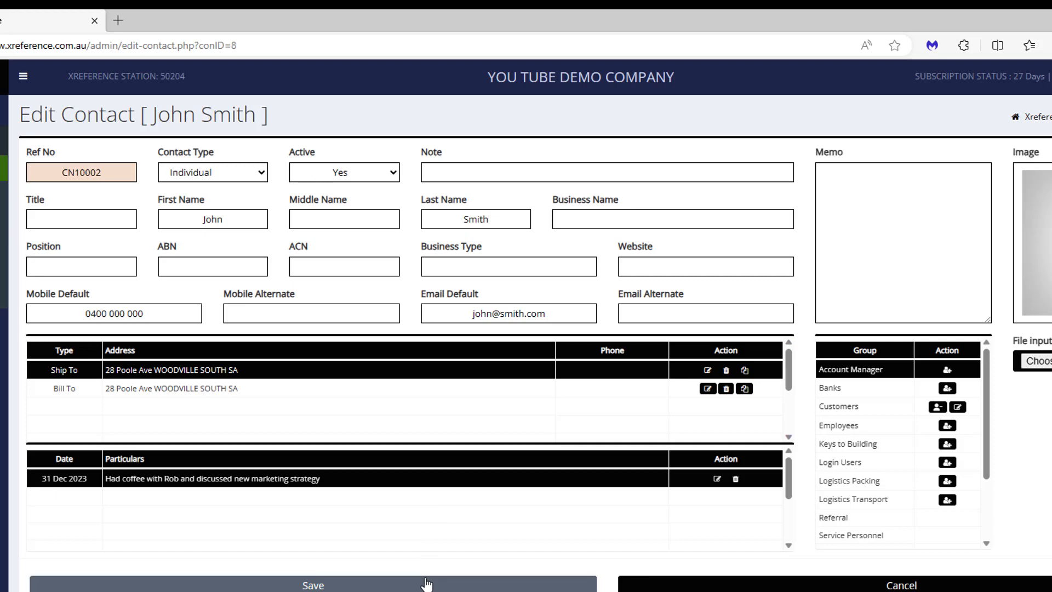
pyautogui.click(426, 584)
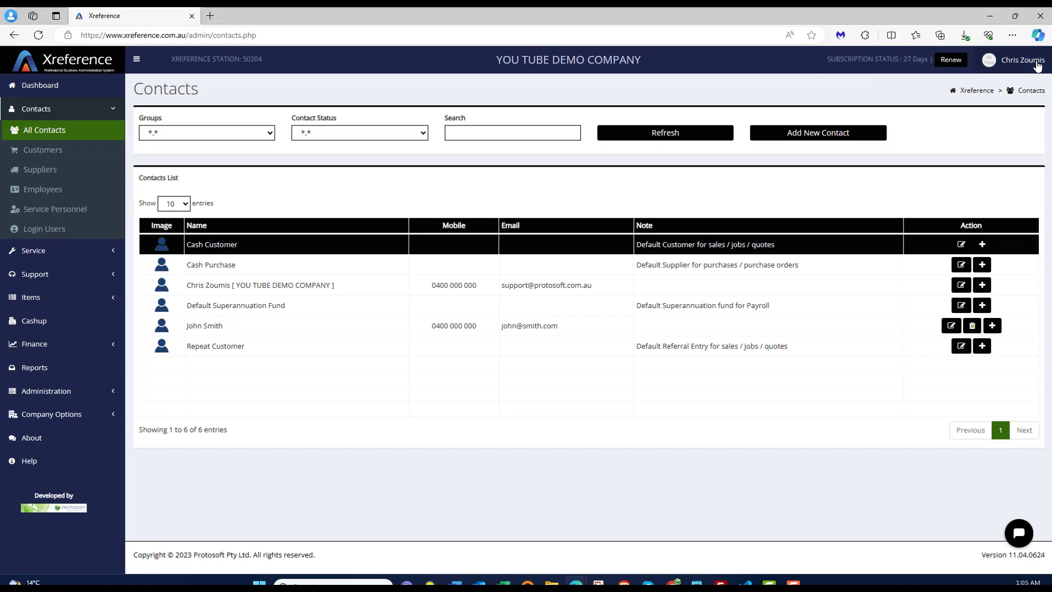
# - Log out of Xreference and return to the public home page
pyautogui.click(1033, 73)
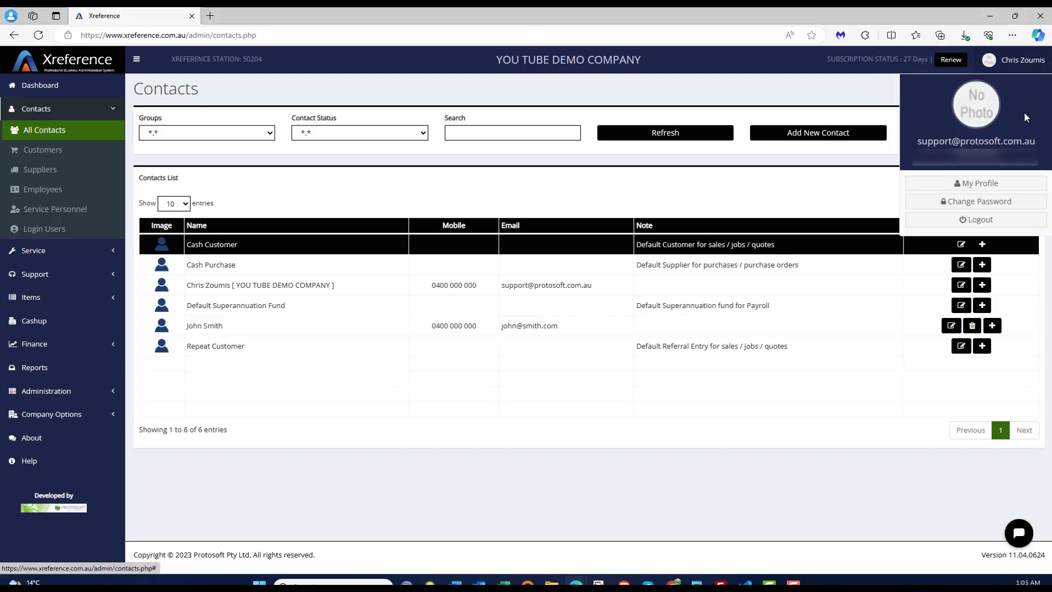
pyautogui.click(1010, 225)
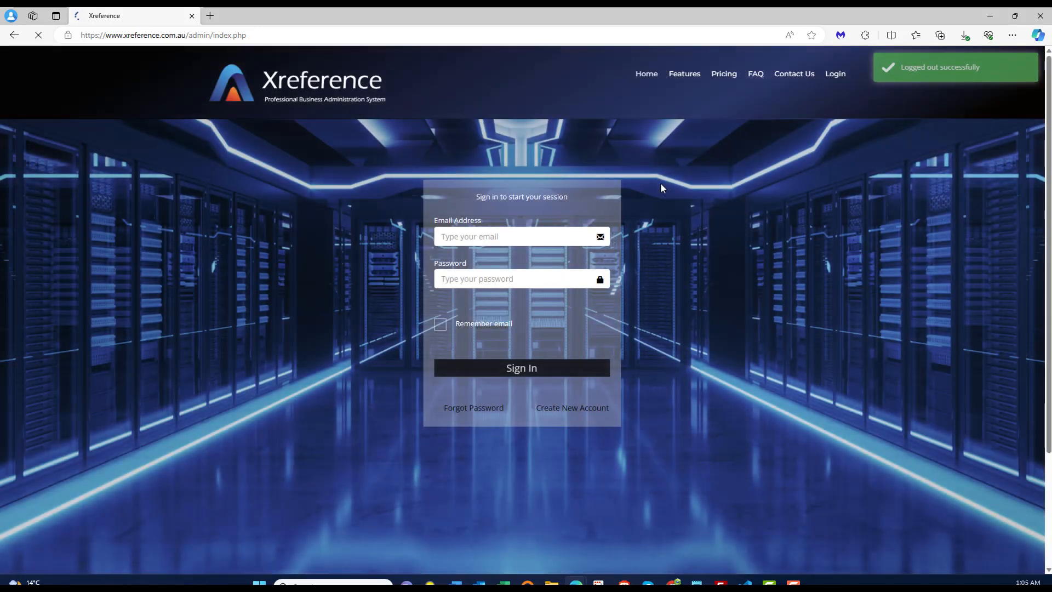
pyautogui.click(650, 77)
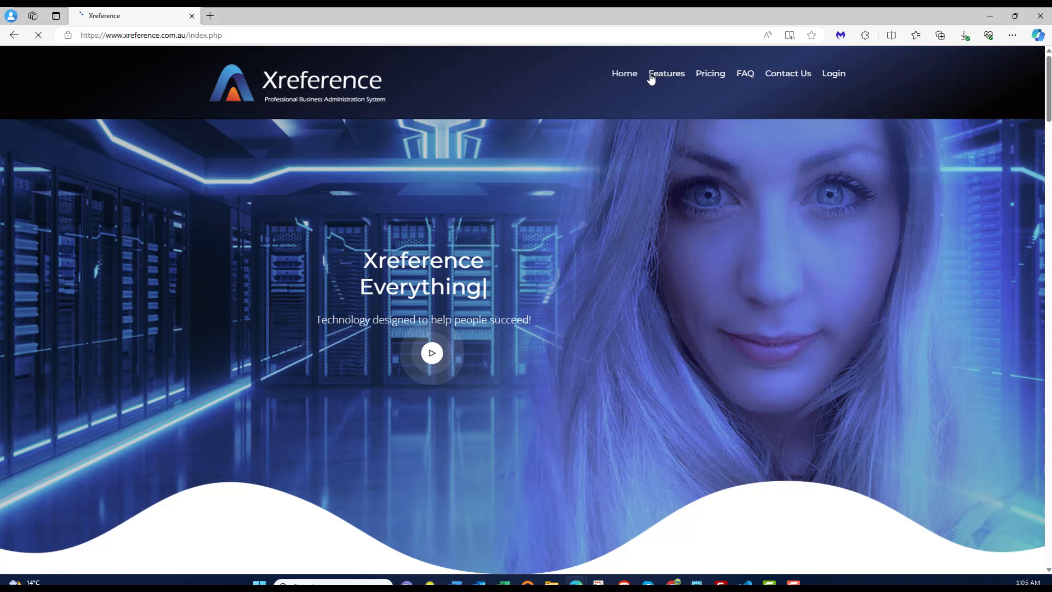